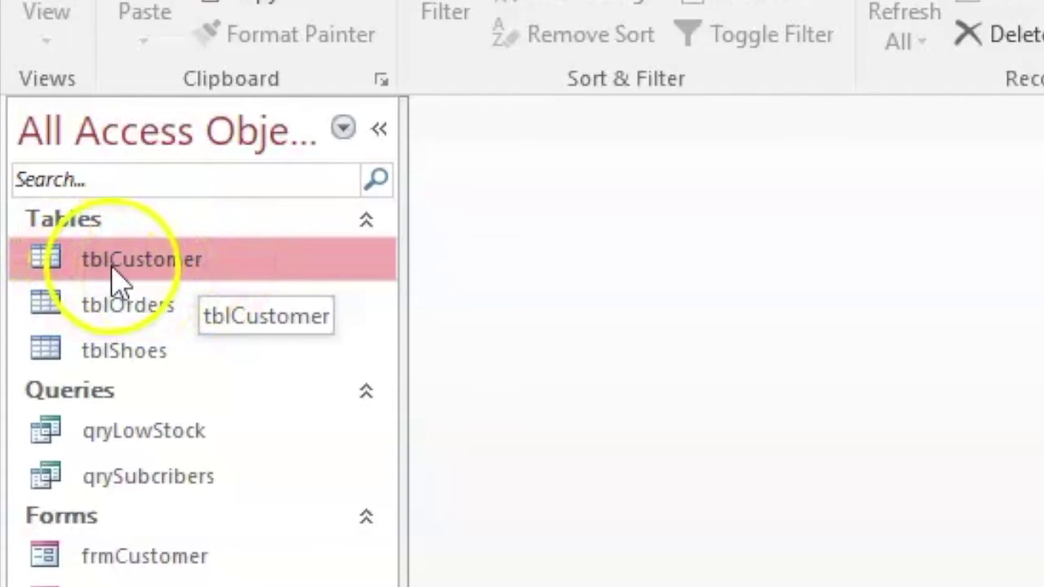
# - Open tblCustomer and examine its records, field names and data types in Design view
pyautogui.doubleClick(112, 271)
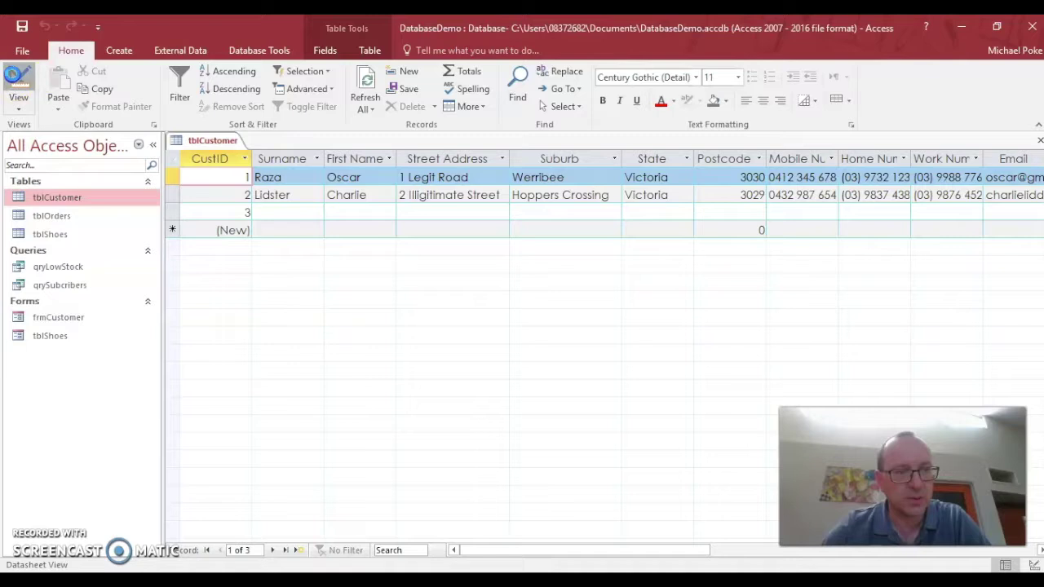
pyautogui.click(16, 77)
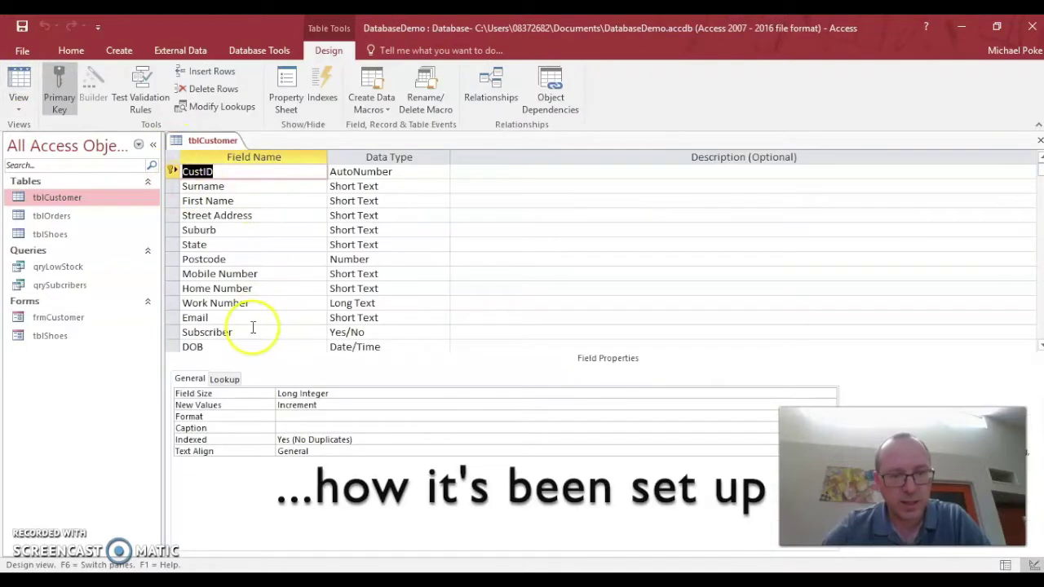
pyautogui.click(250, 303)
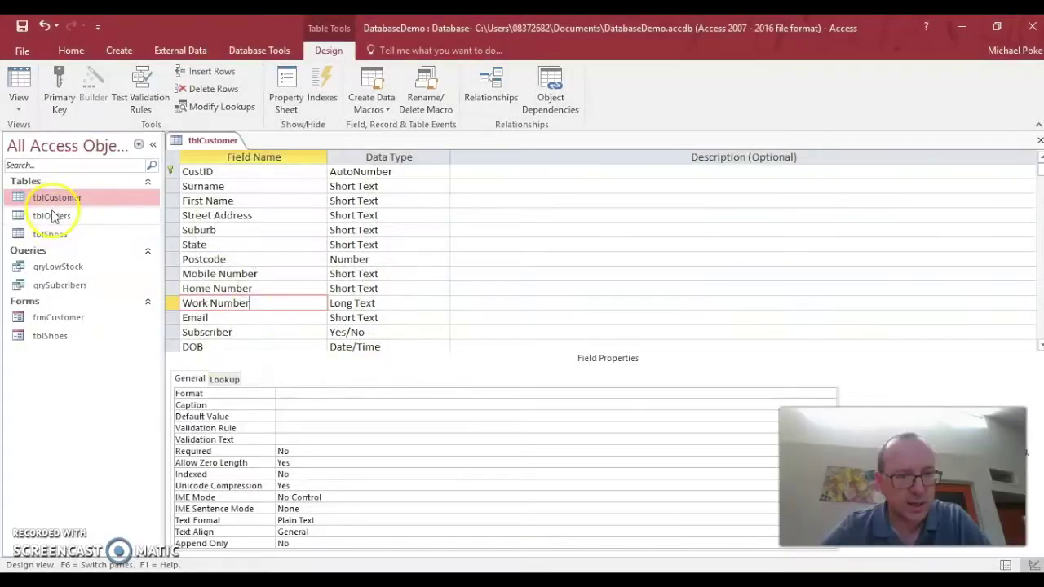
# - Open tblOrders and tblShoes in Datasheet view to examine their fields and records
pyautogui.click(52, 217)
pyautogui.doubleClick(53, 218)
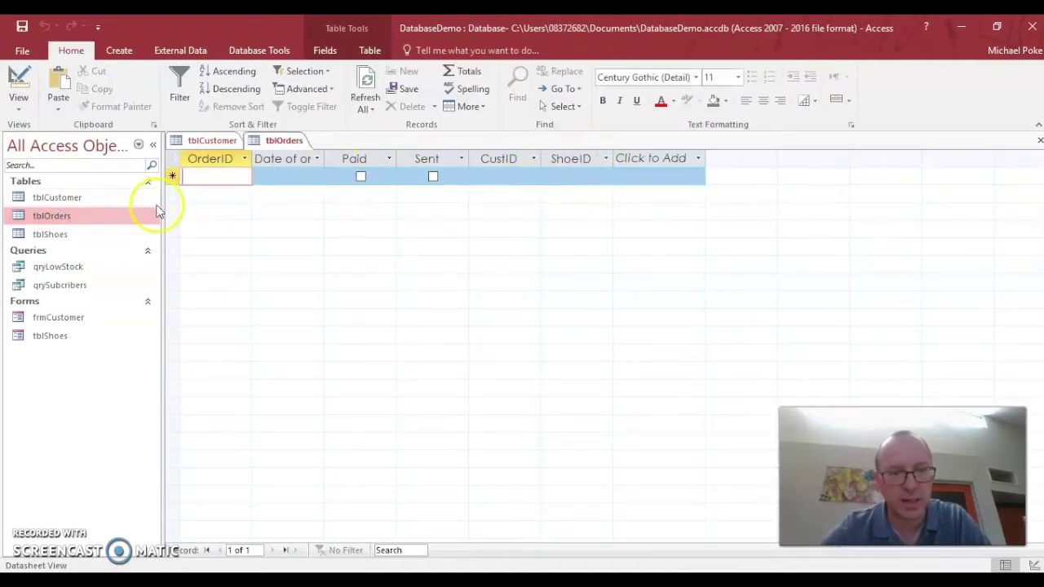
pyautogui.doubleClick(70, 234)
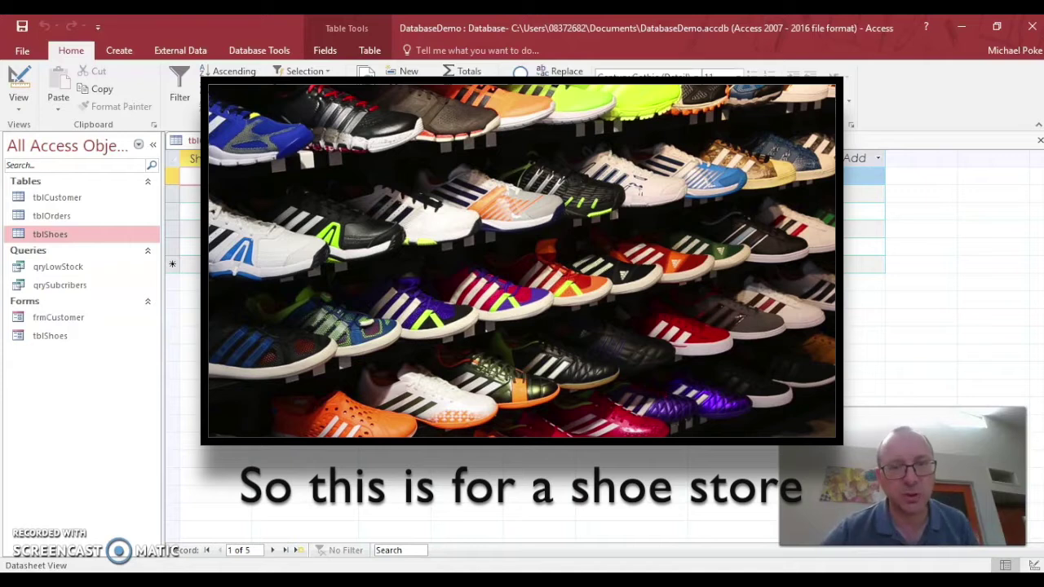
pyautogui.click(114, 284)
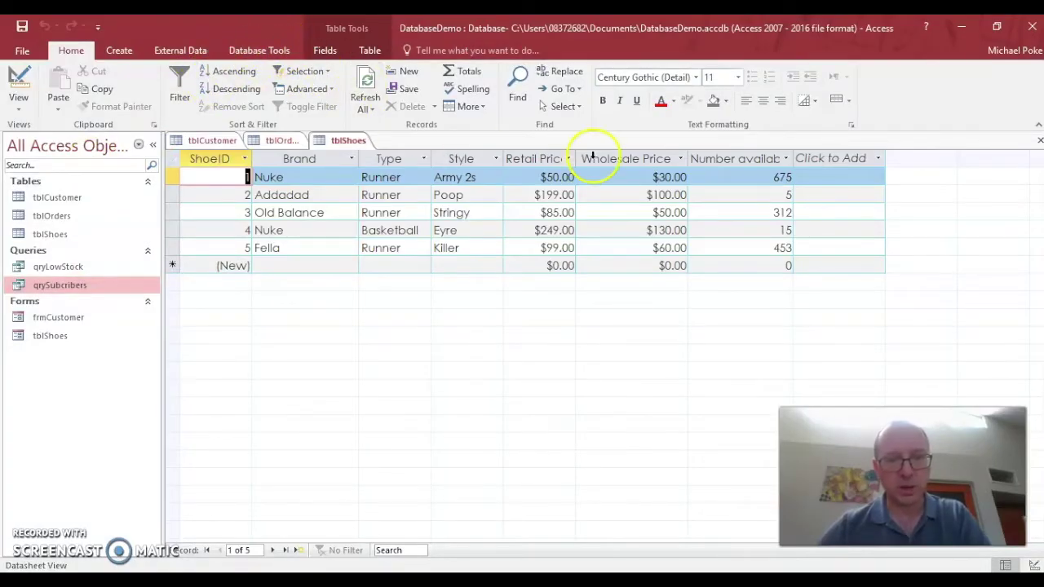
# - Close tblShoes, tblOrders and tblCustomer, saving the design changes to tblCustomer
pyautogui.click(1037, 143)
pyautogui.click(1037, 141)
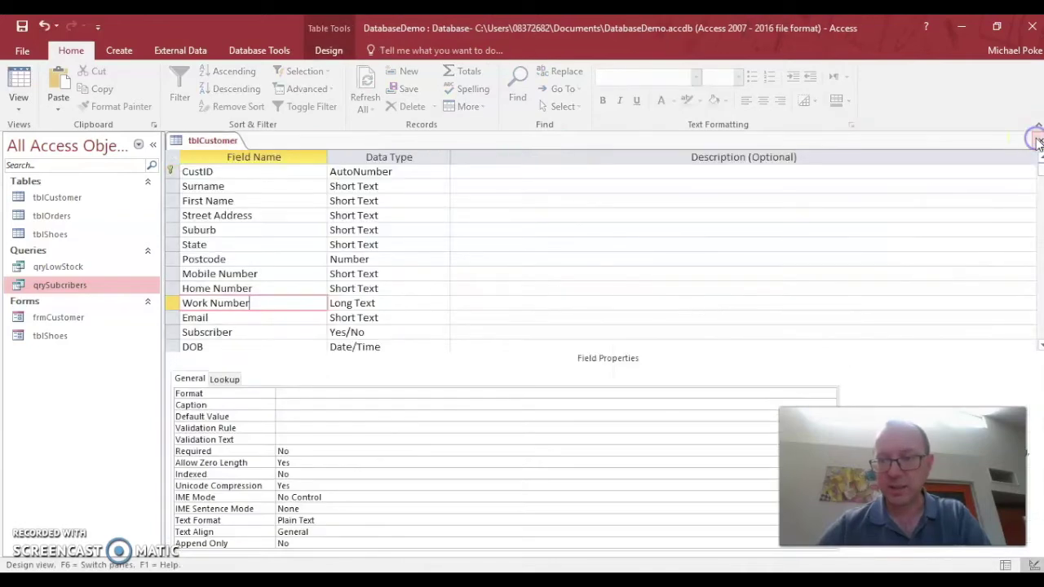
pyautogui.click(1036, 141)
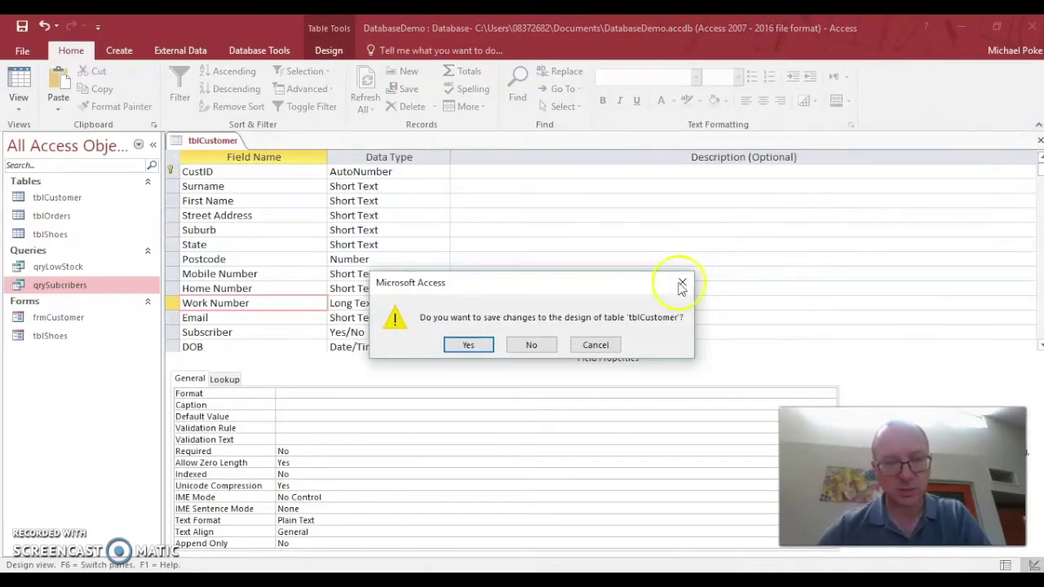
pyautogui.press('Return')
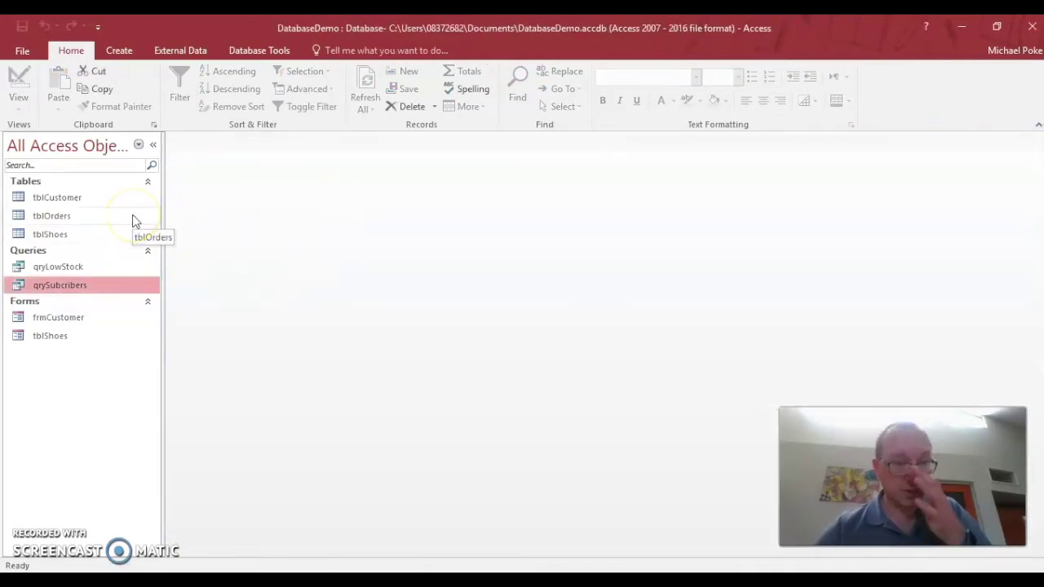
# - Open the Relationships window and add tblCustomer, tblOrders and tblShoes to the layout
pyautogui.click(271, 47)
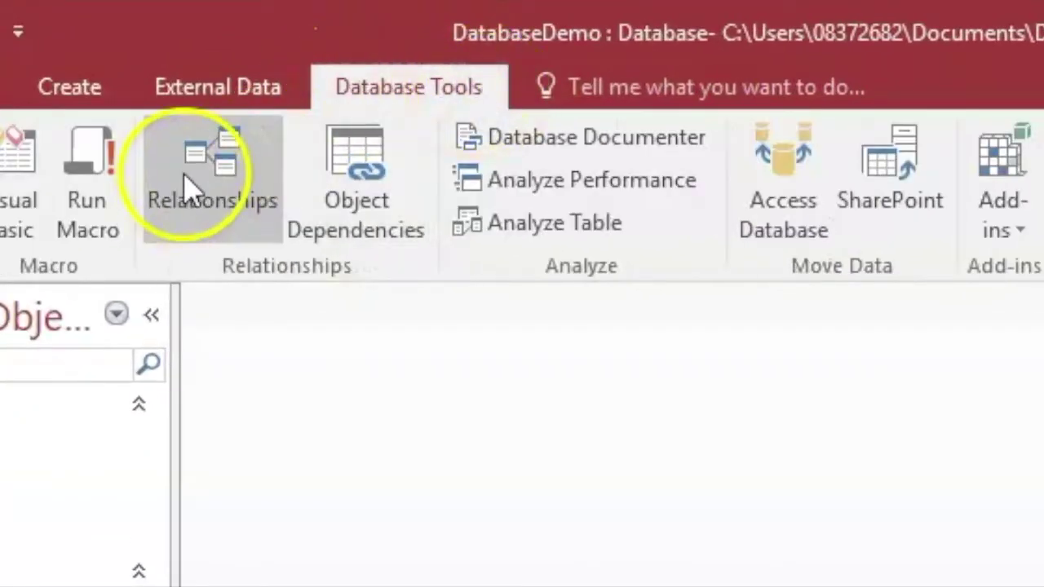
pyautogui.click(211, 159)
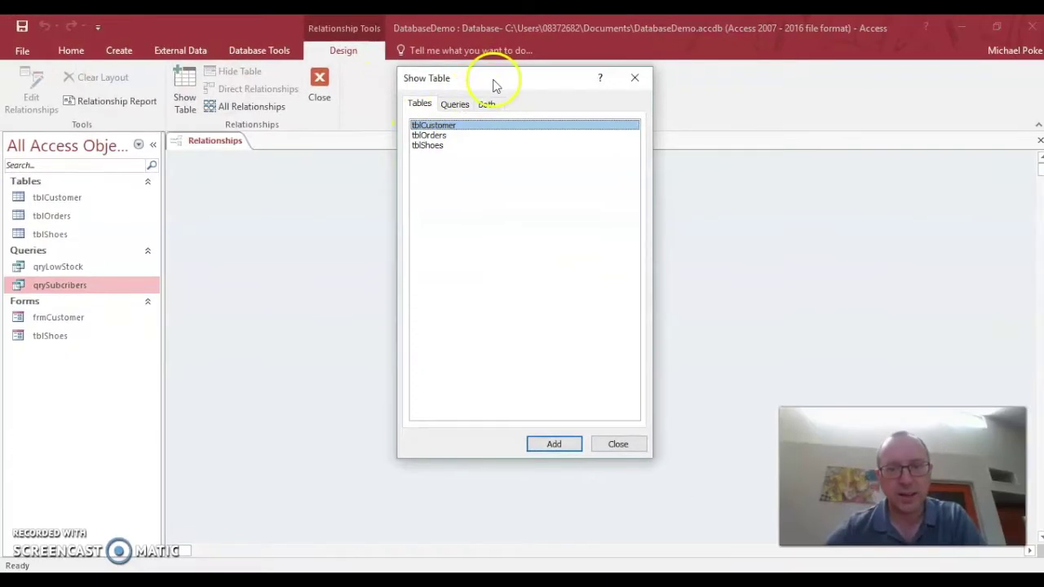
pyautogui.moveTo(493, 85); pyautogui.dragTo(670, 181)
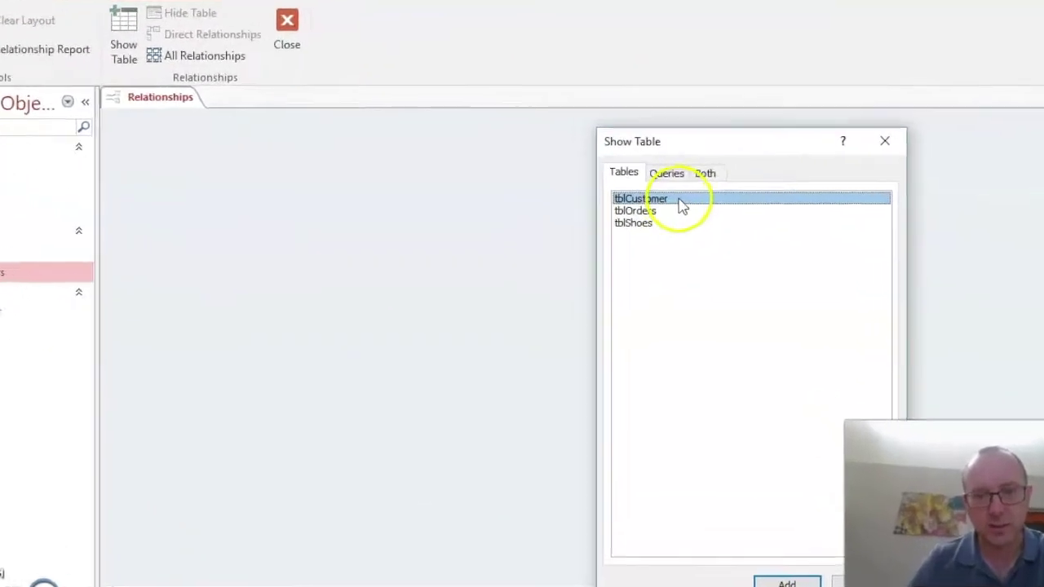
pyautogui.doubleClick(641, 225)
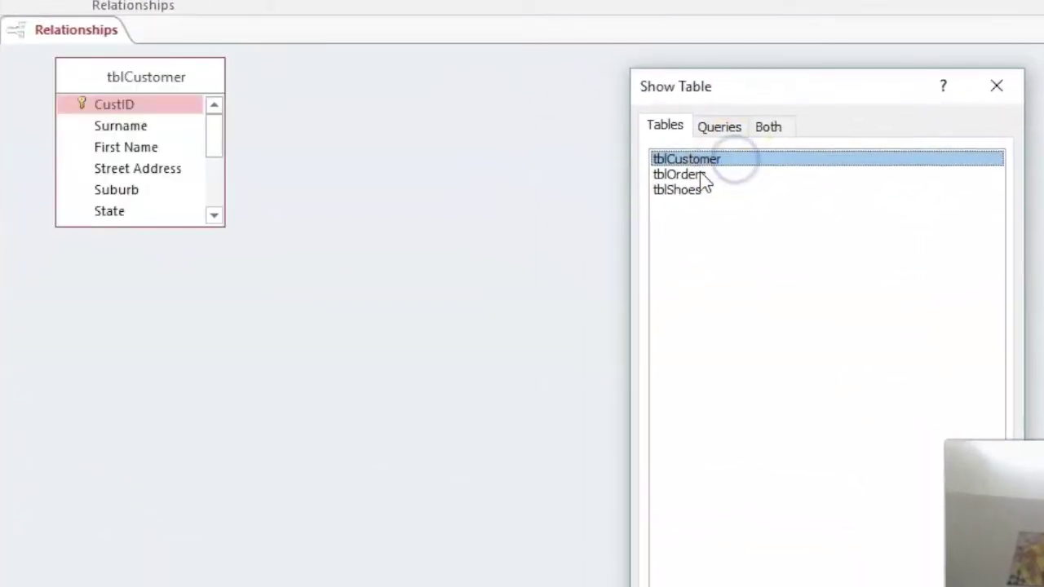
pyautogui.doubleClick(698, 174)
pyautogui.doubleClick(689, 190)
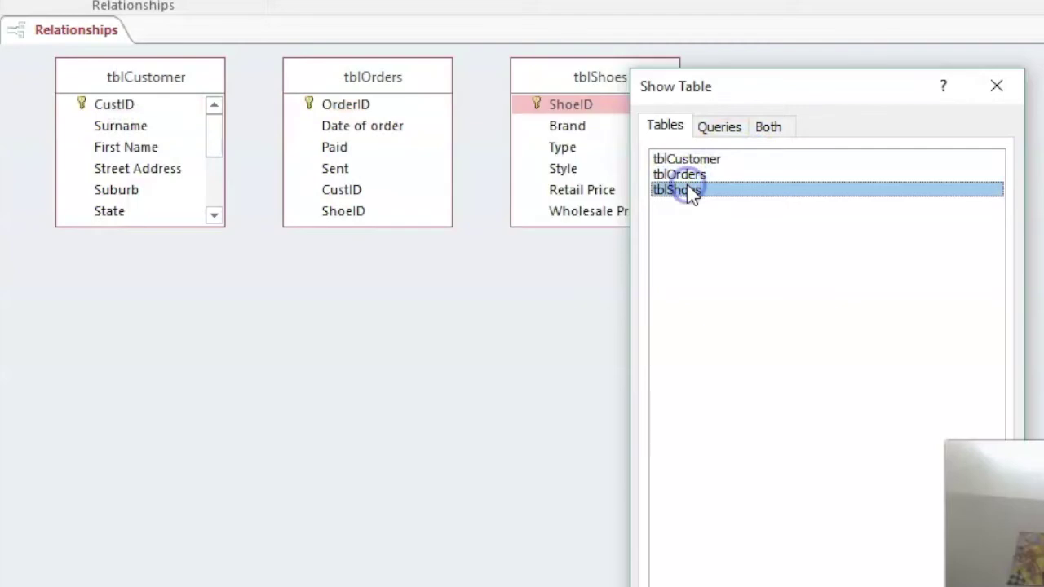
pyautogui.click(997, 86)
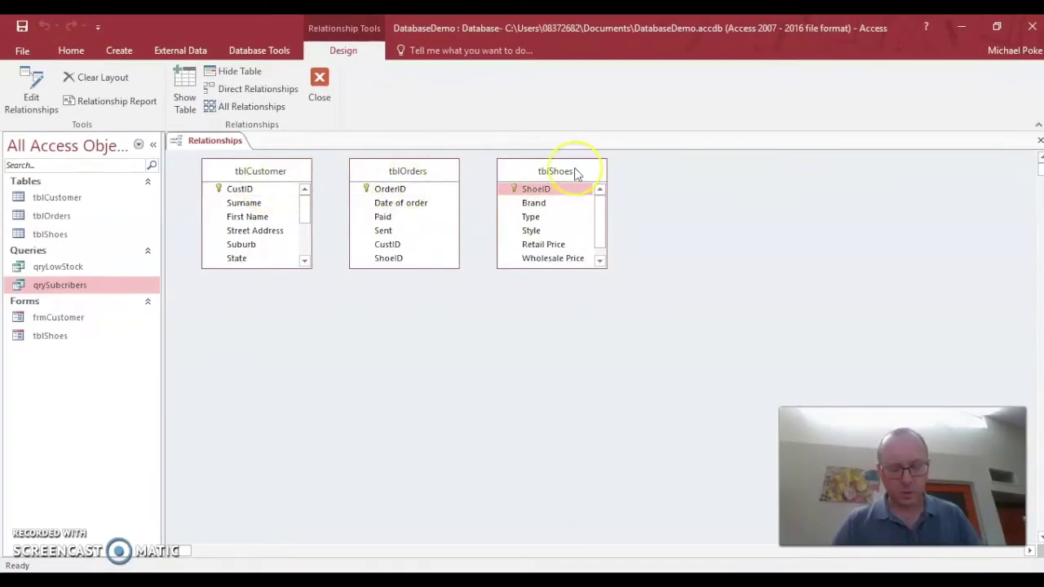
# - Arrange the relationship layout with tblShoes below tblCustomer and tblOrders to the right of both
pyautogui.moveTo(575, 173); pyautogui.dragTo(286, 322)
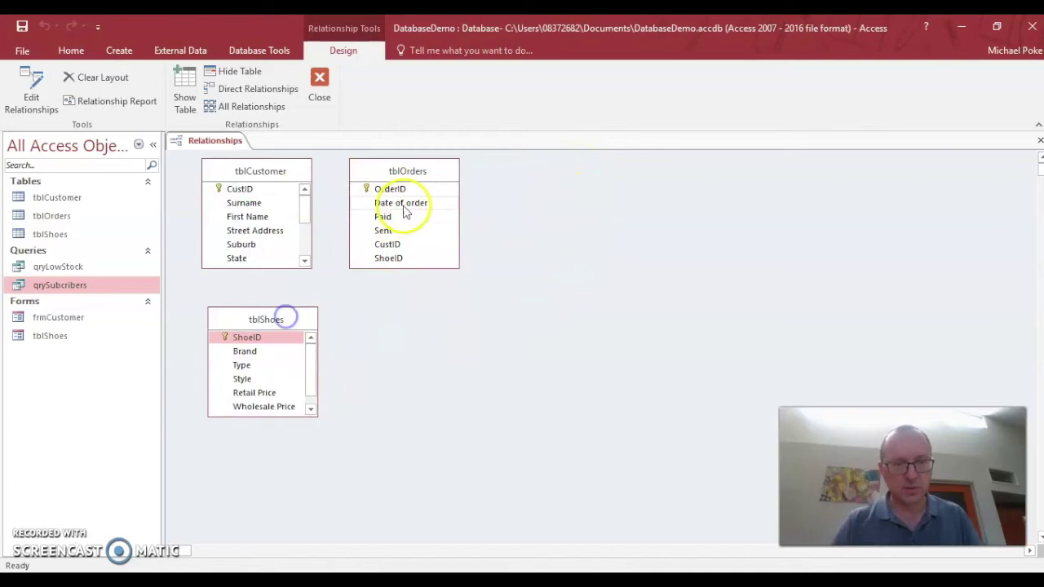
pyautogui.click(436, 173)
pyautogui.moveTo(437, 173); pyautogui.dragTo(526, 246)
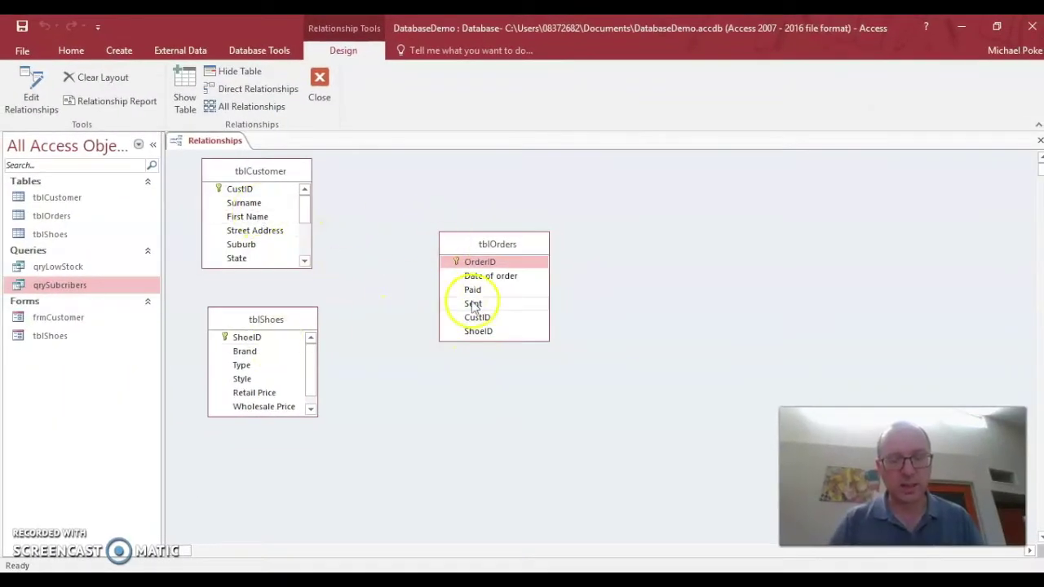
# - Try to relate CustID in tblCustomer to CustID in tblOrders with Enforce Referential Integrity enabled
pyautogui.moveTo(244, 188); pyautogui.dragTo(327, 194)
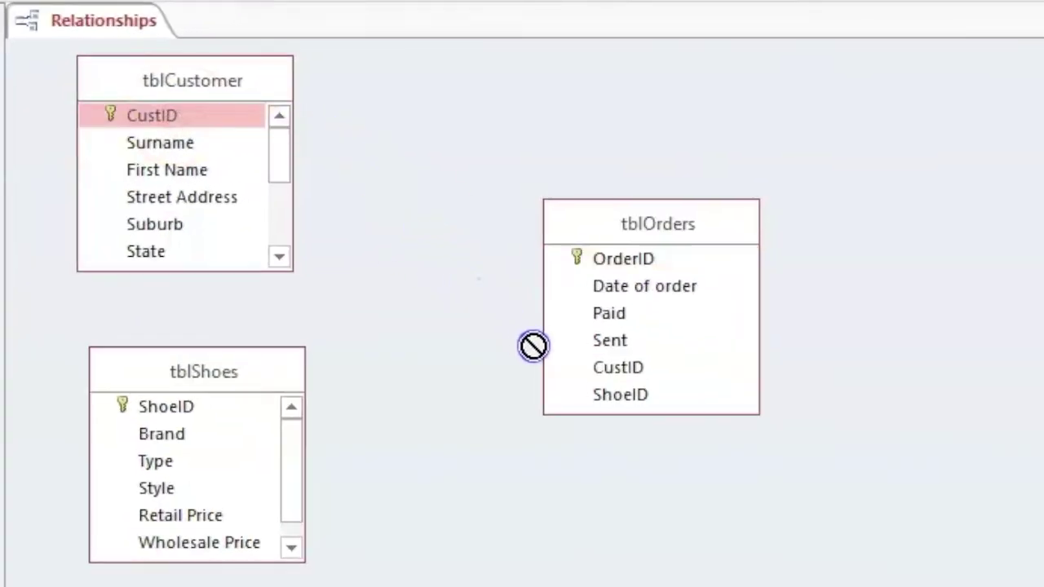
pyautogui.moveTo(533, 346); pyautogui.dragTo(604, 373)
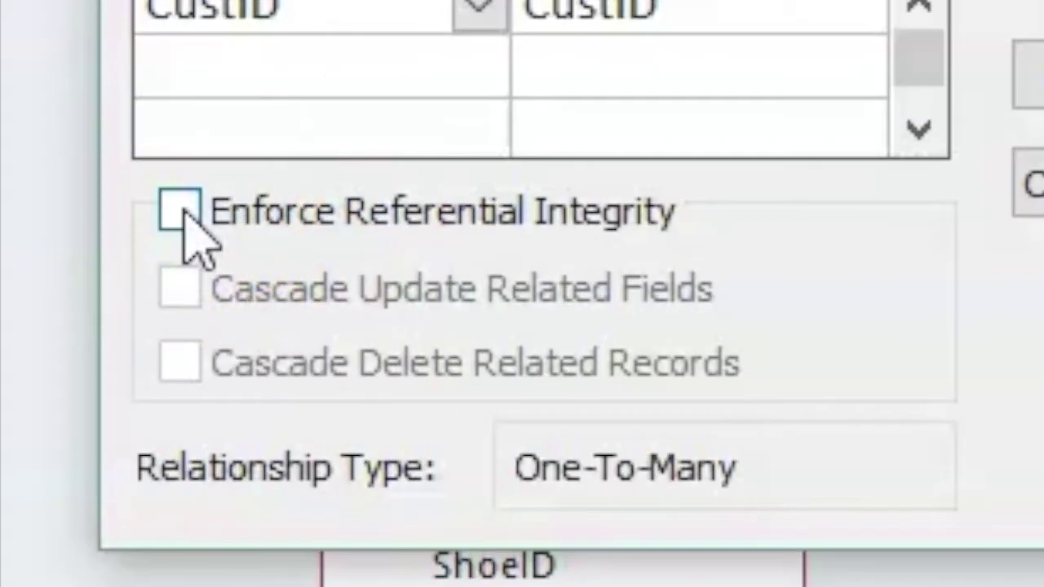
pyautogui.click(181, 212)
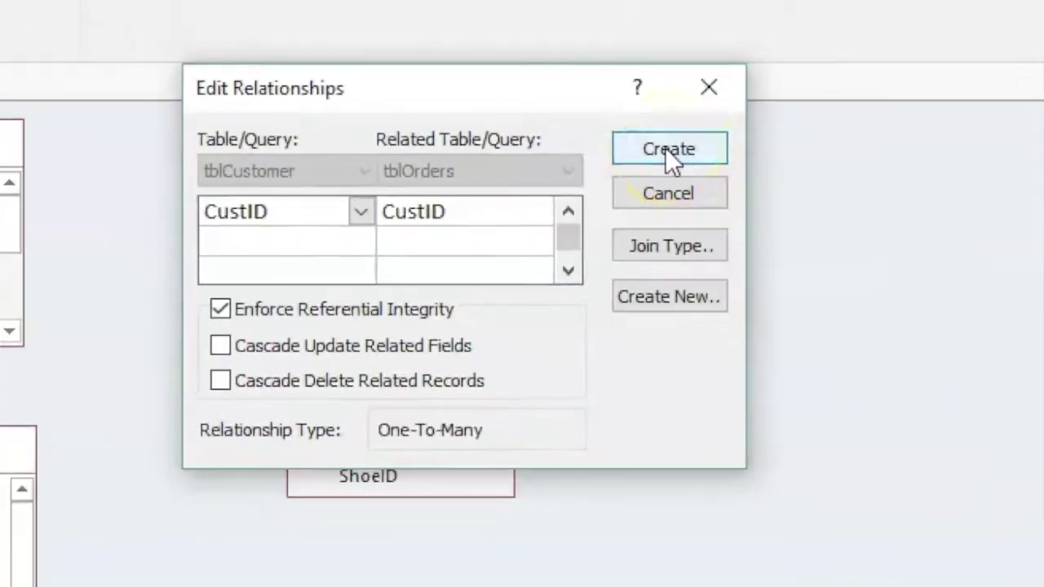
pyautogui.click(703, 137)
pyautogui.click(497, 355)
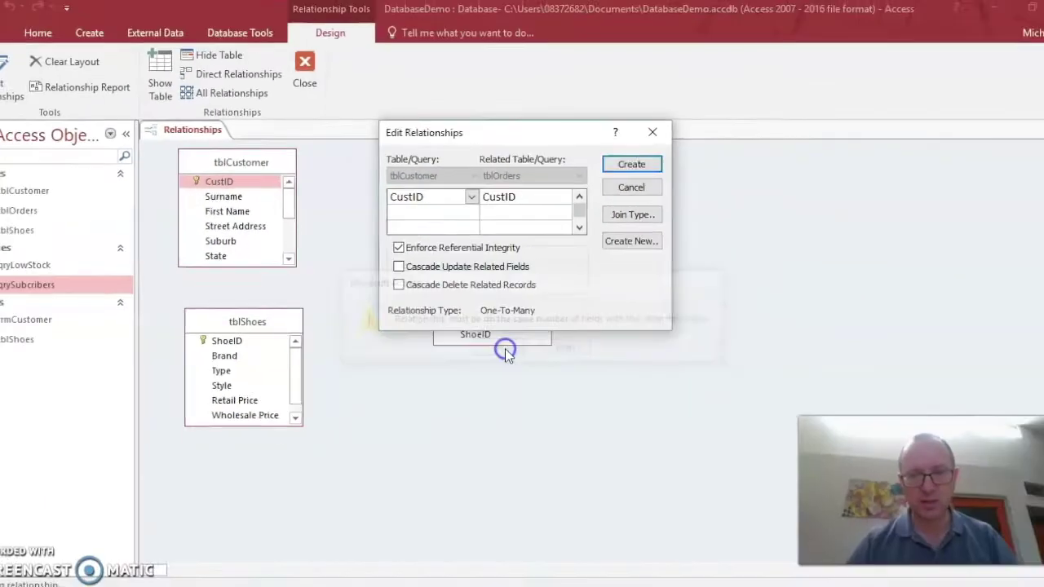
pyautogui.click(683, 106)
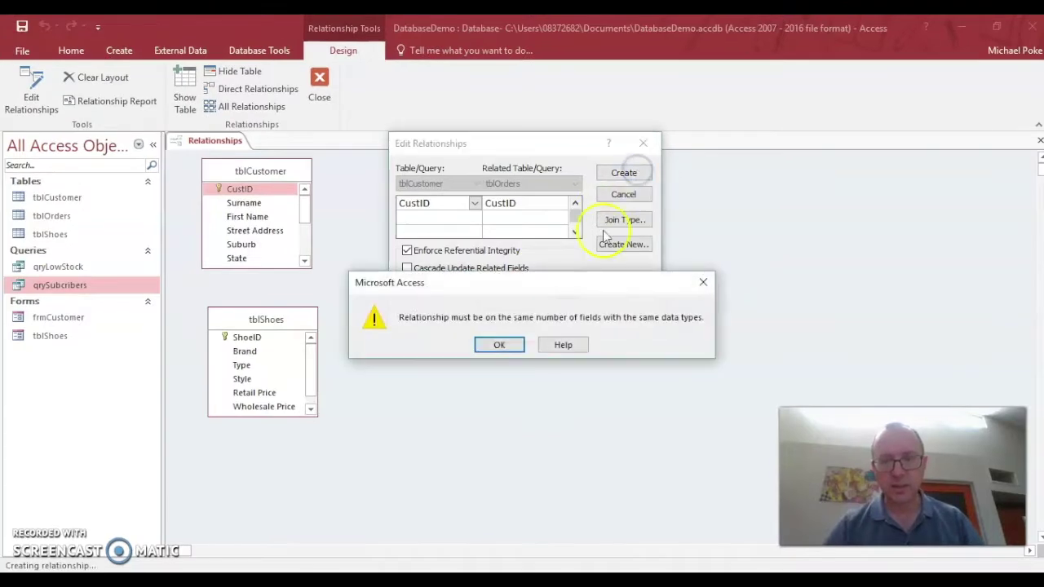
pyautogui.click(504, 345)
pyautogui.click(642, 143)
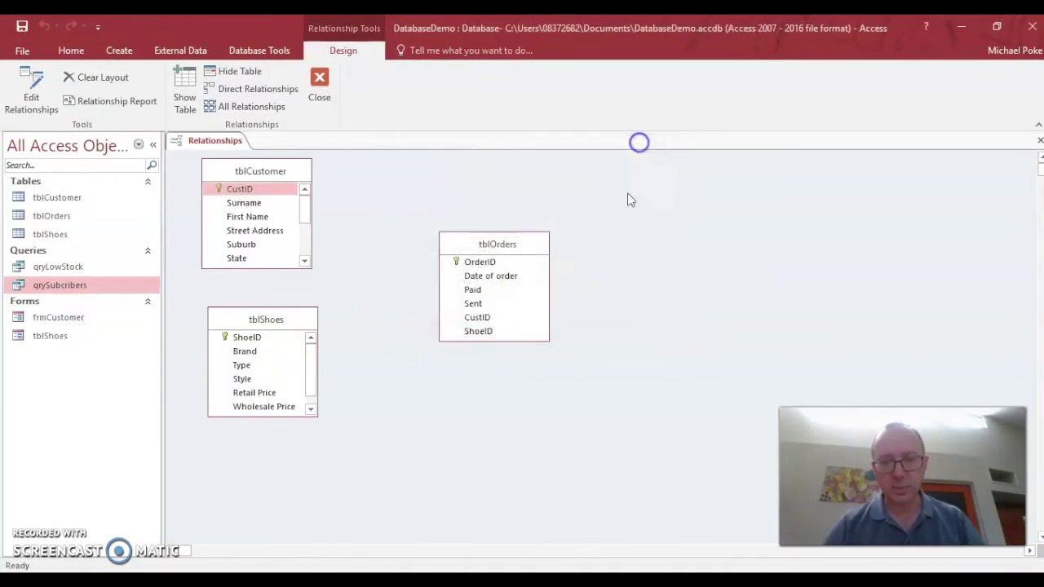
# - Close the relationships layout and set the CustID data type to Short Text in the tblCustomer design
pyautogui.click(323, 80)
pyautogui.doubleClick(63, 197)
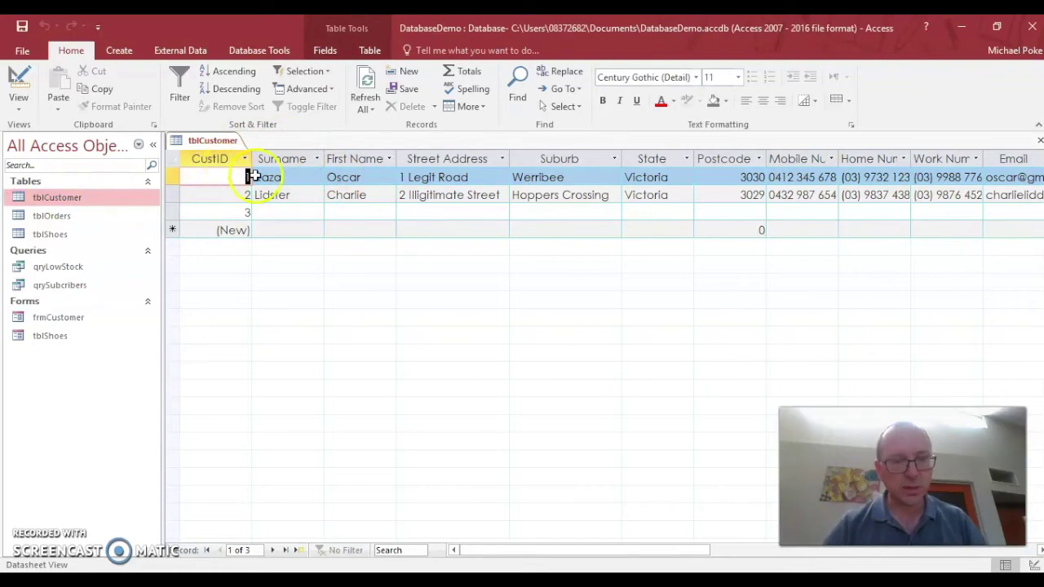
pyautogui.click(31, 86)
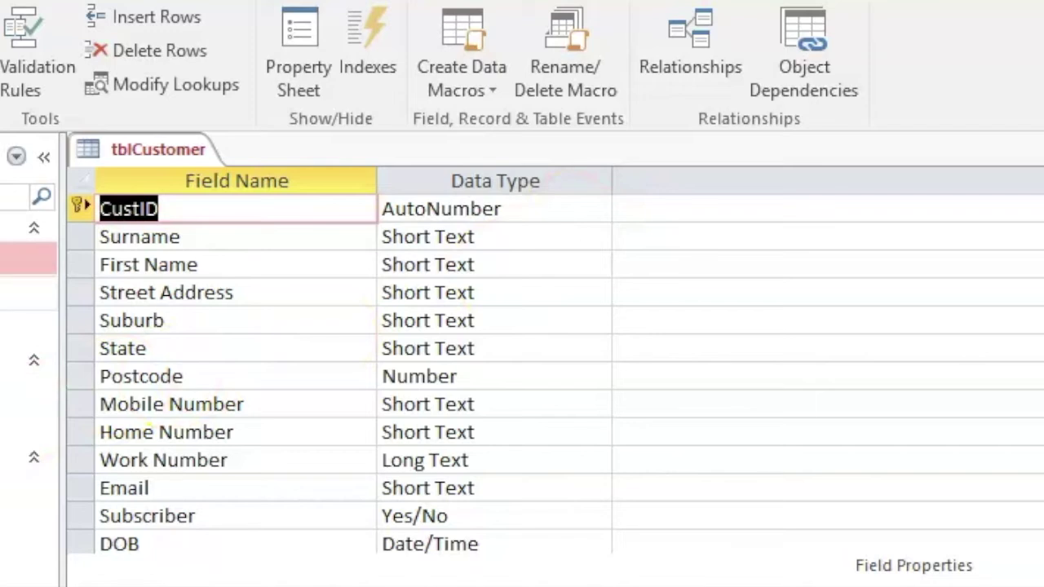
pyautogui.click(598, 211)
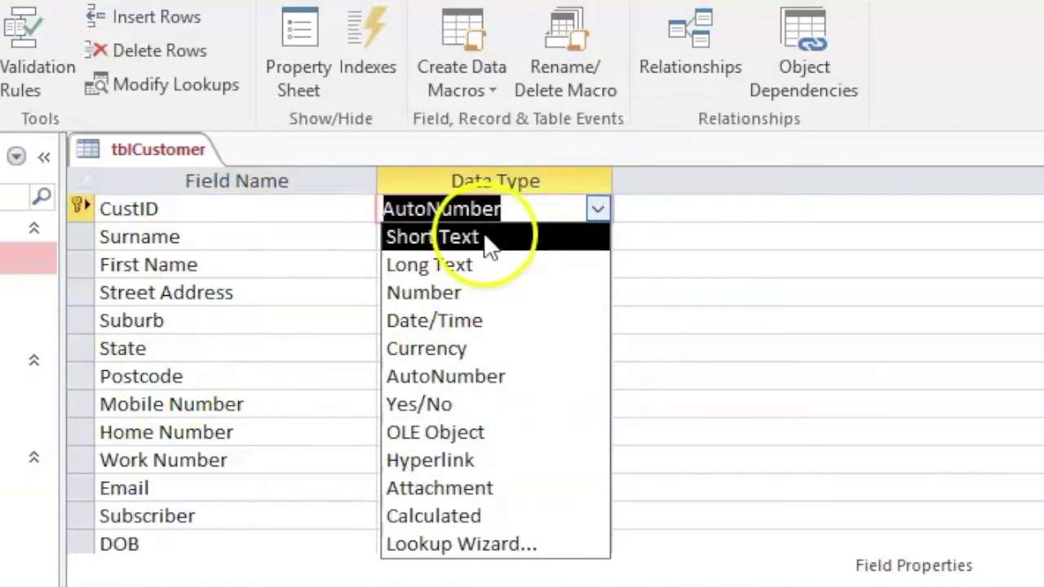
pyautogui.click(481, 236)
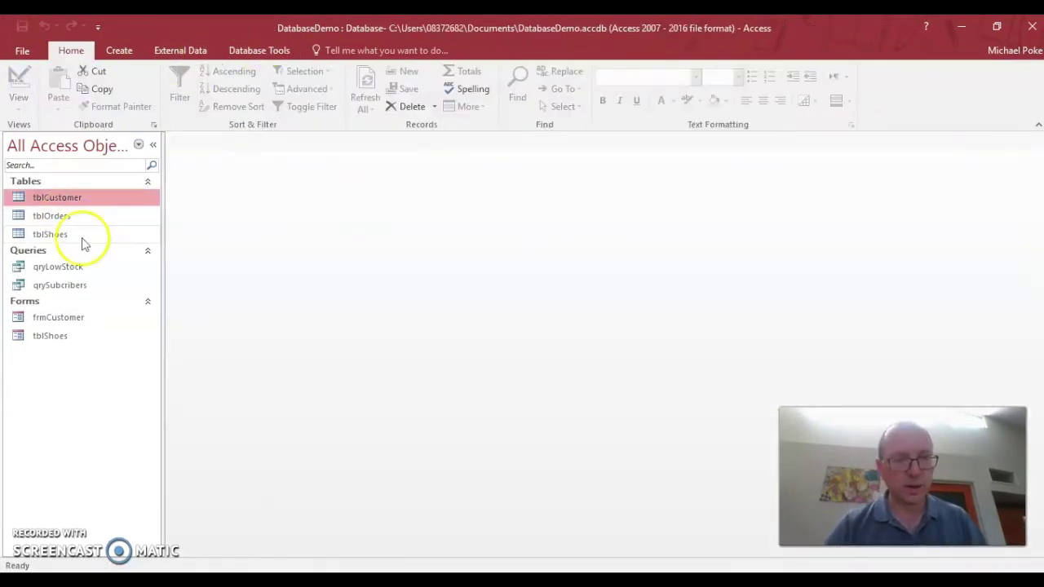
# - Create a one-to-many relationship from CustID in tblCustomer to CustID in tblOrders, enforcing referential integrity
pyautogui.click(259, 49)
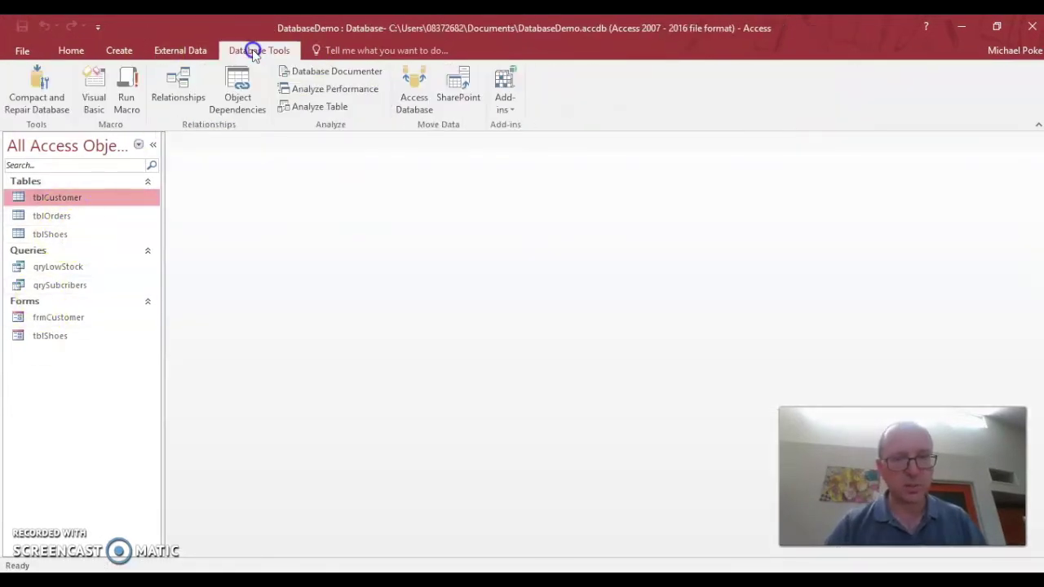
pyautogui.click(177, 80)
pyautogui.moveTo(259, 190); pyautogui.dragTo(412, 250)
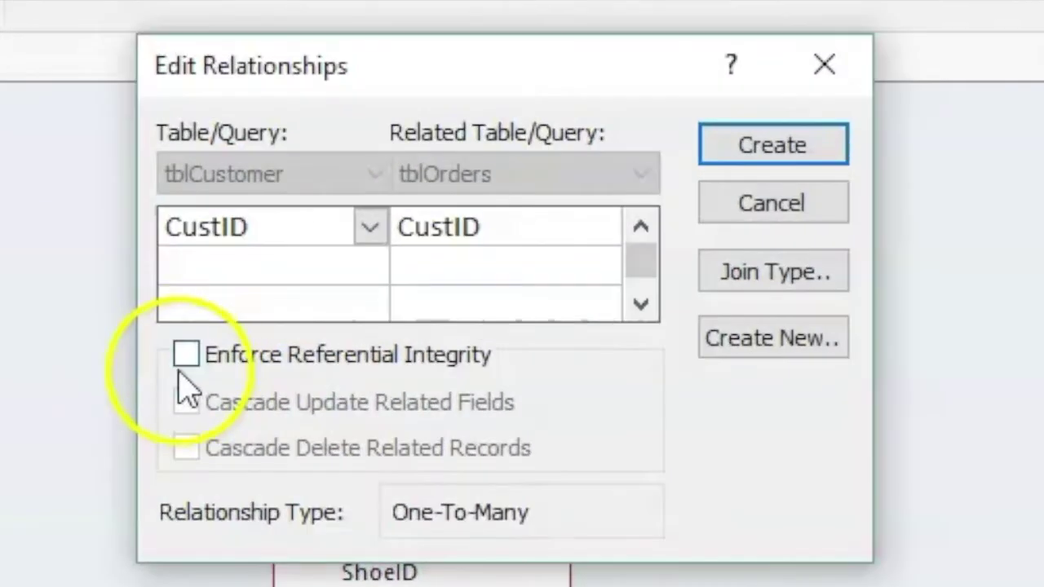
pyautogui.click(317, 162)
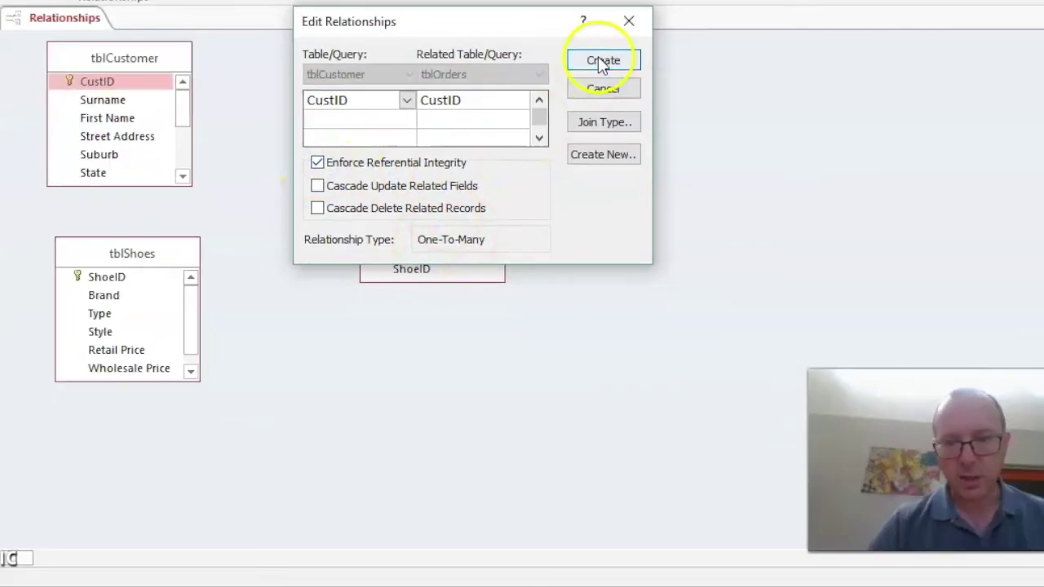
pyautogui.click(601, 61)
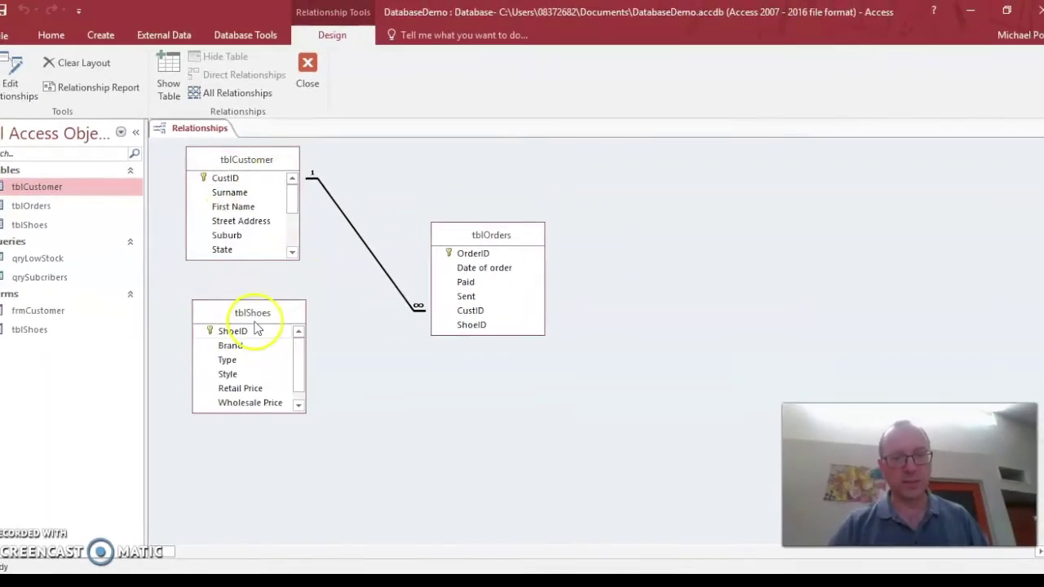
# - Create a one-to-many relationship from ShoeID in tblShoes to ShoeID in tblOrders, enforcing referential integrity
pyautogui.moveTo(253, 341); pyautogui.dragTo(334, 340)
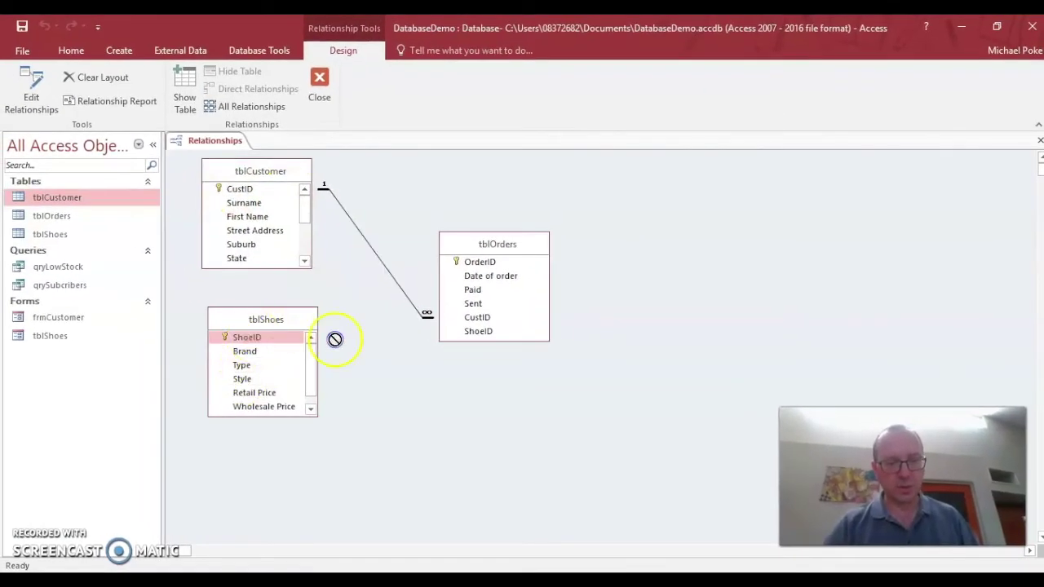
pyautogui.moveTo(489, 335); pyautogui.dragTo(486, 333)
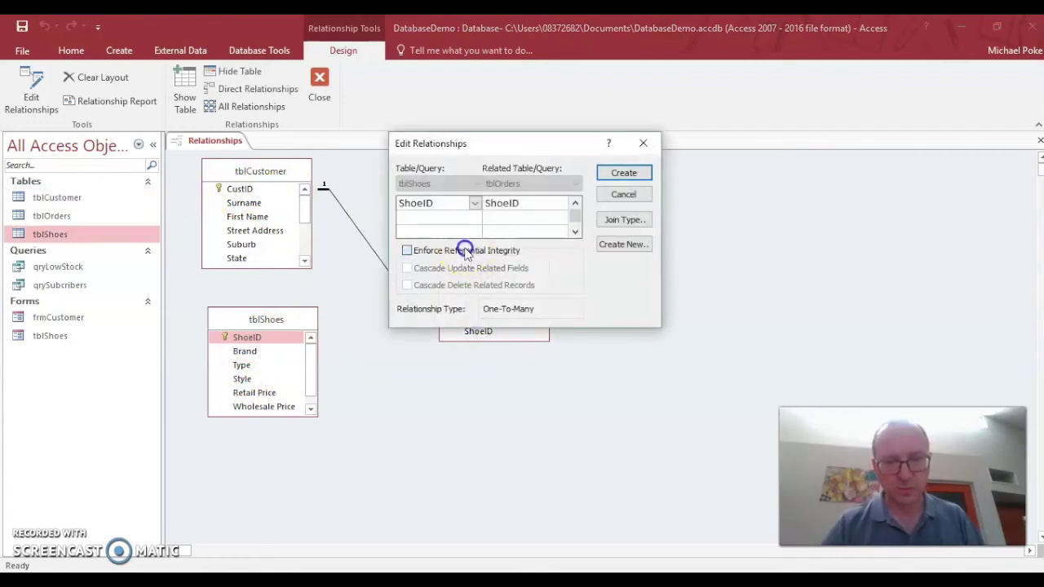
pyautogui.click(465, 251)
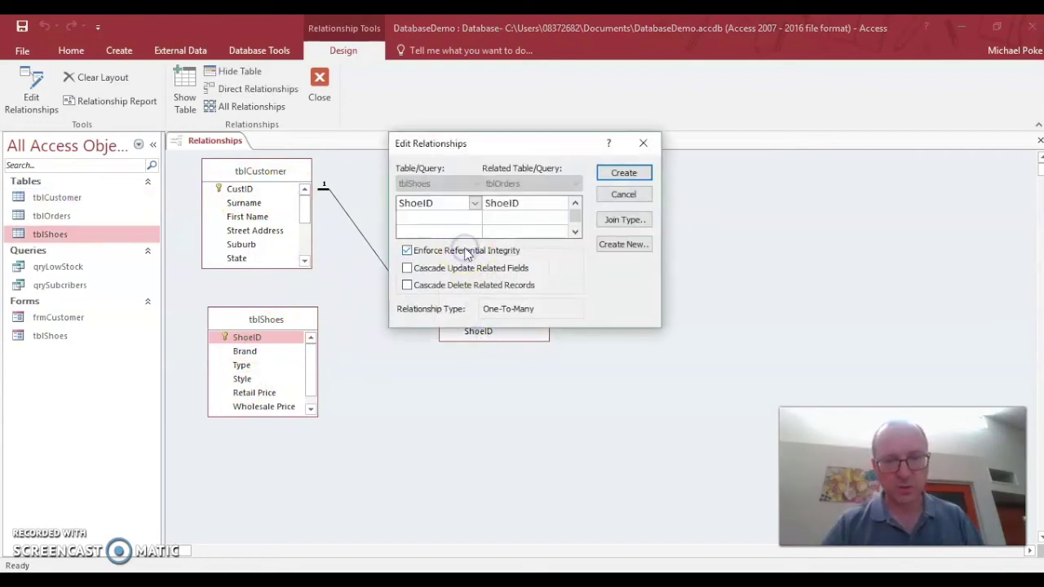
pyautogui.click(625, 174)
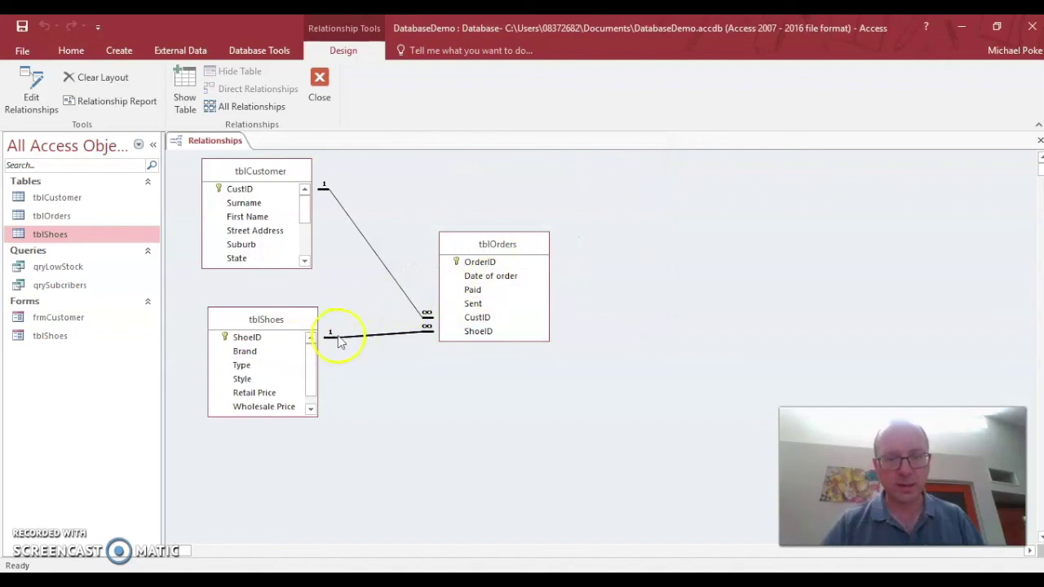